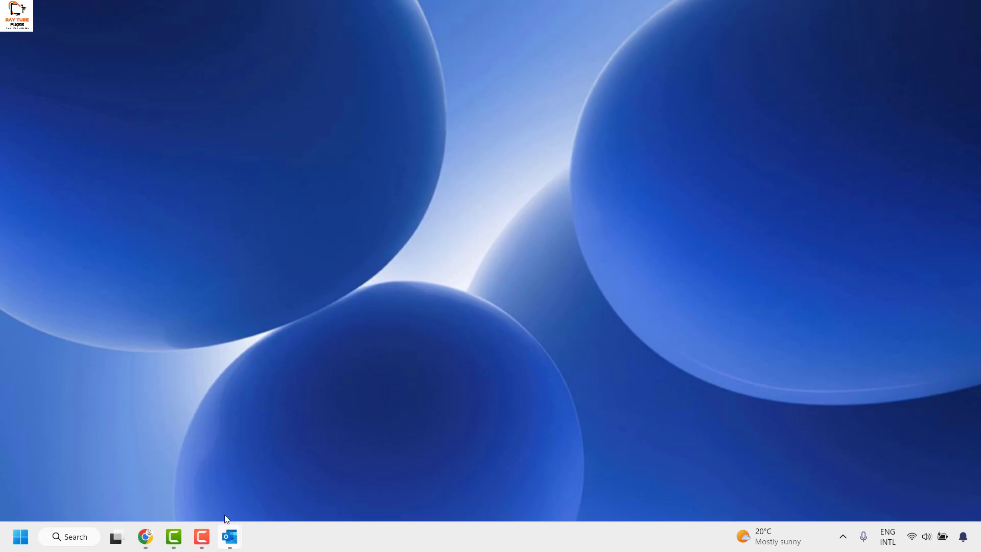
Bring up Outlook from the taskbar and open its Options window through the File view
click(230, 535)
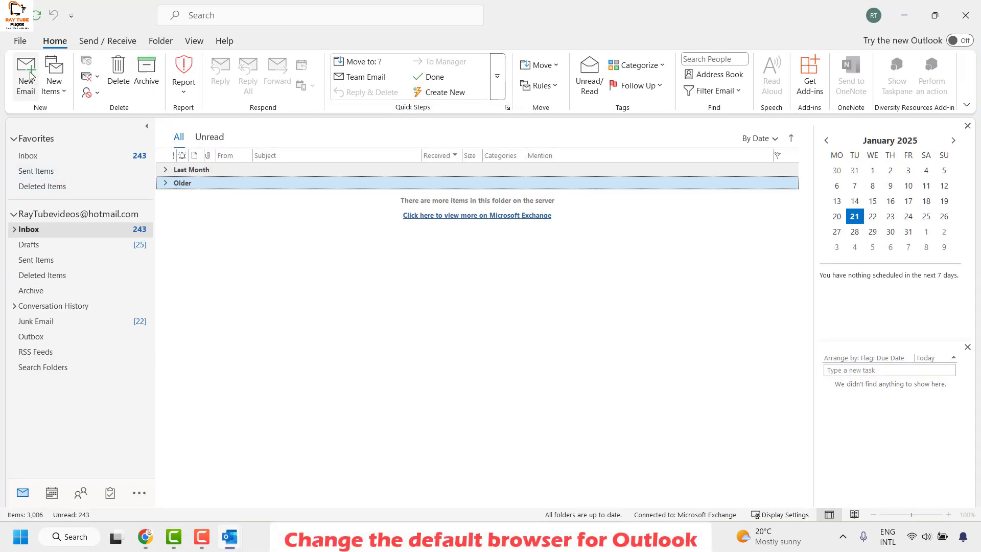
click(19, 41)
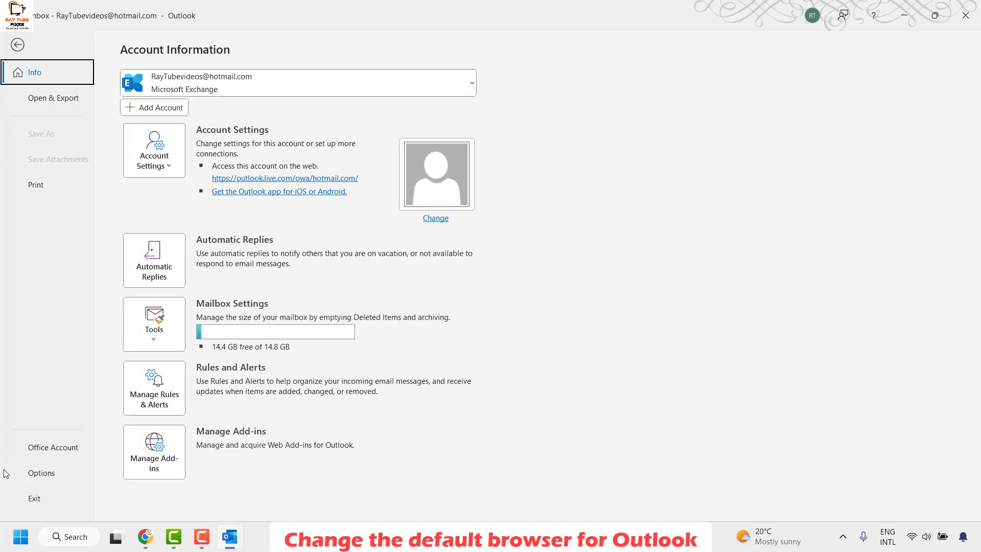
click(41, 472)
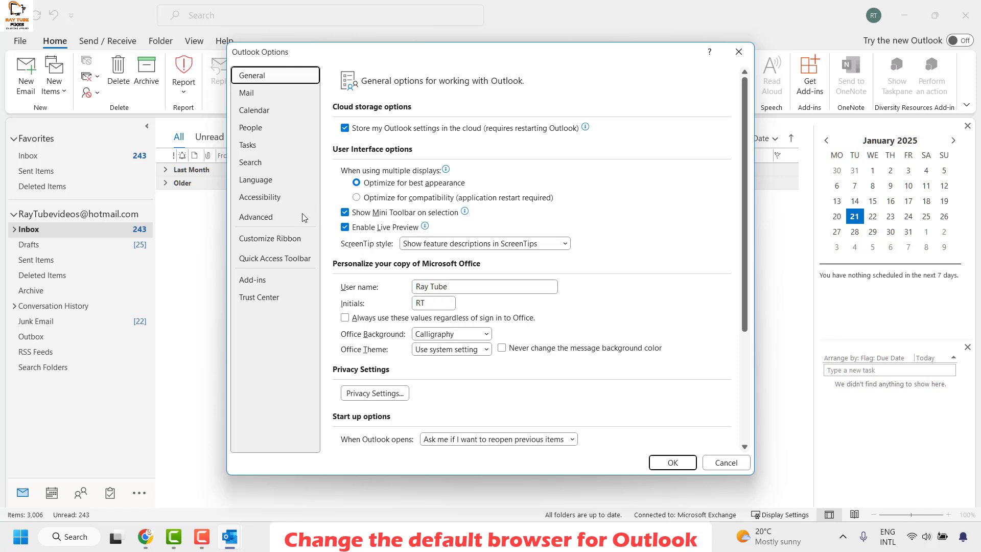
Under Advanced, set 'Open hyperlinks from Outlook in' to Default Browser, save, and close Outlook
click(271, 220)
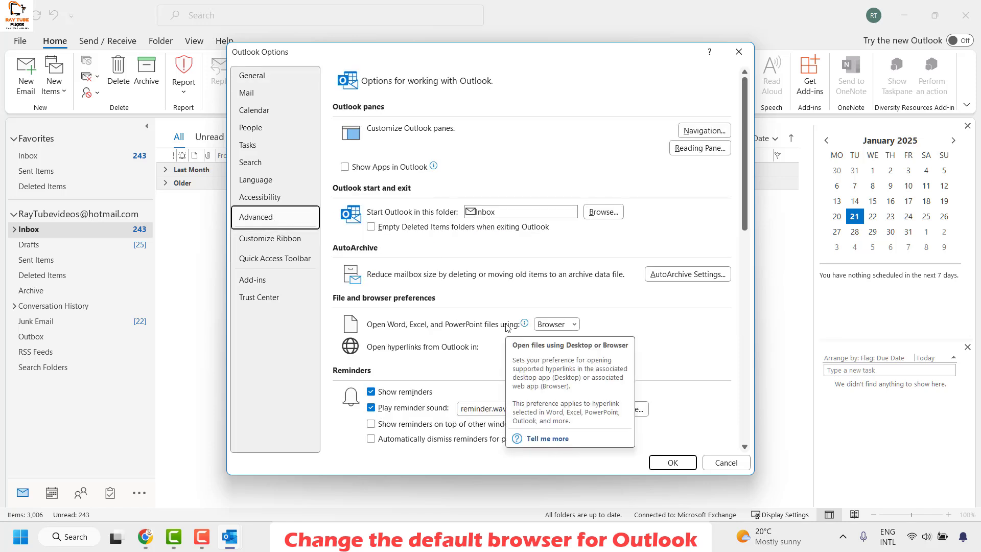
scroll(719, 326, down, 1)
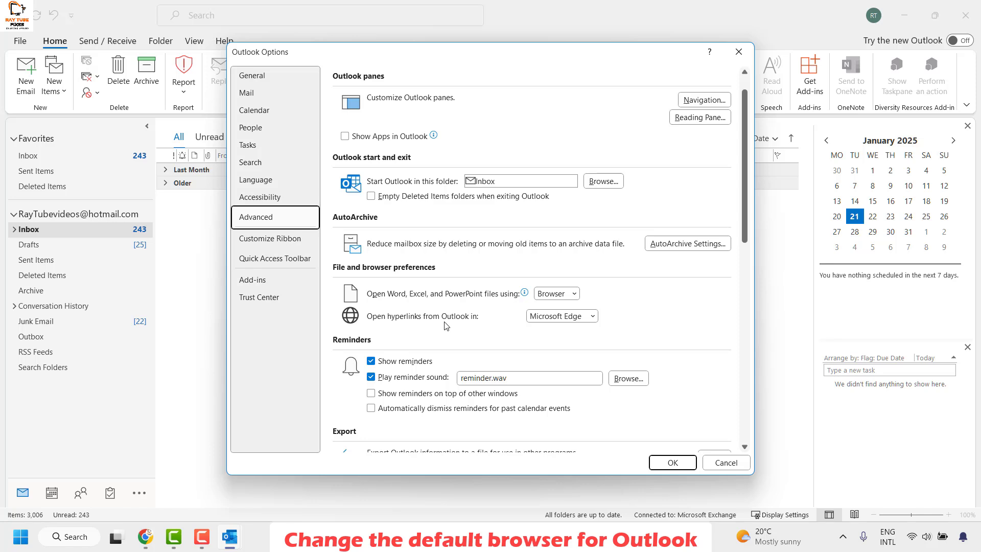
click(592, 316)
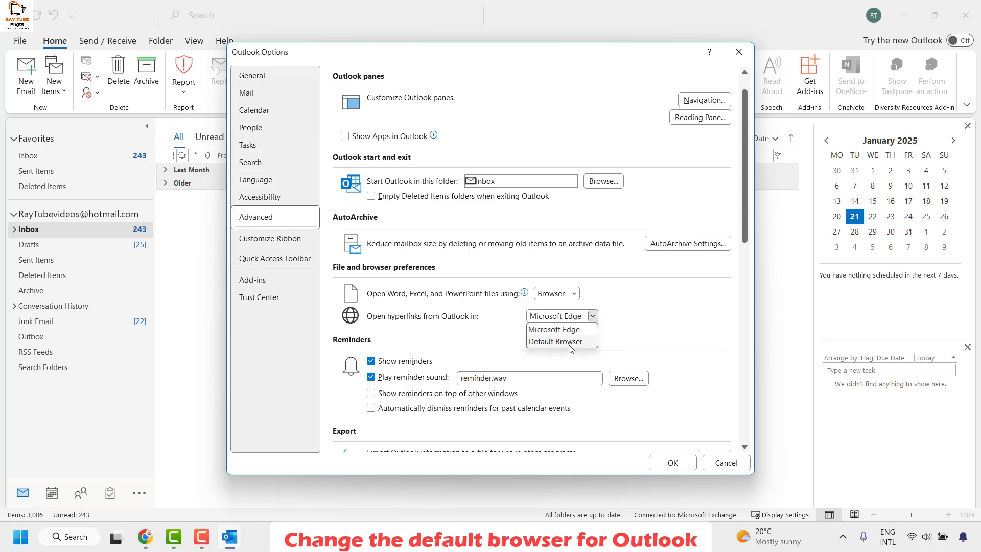
click(568, 342)
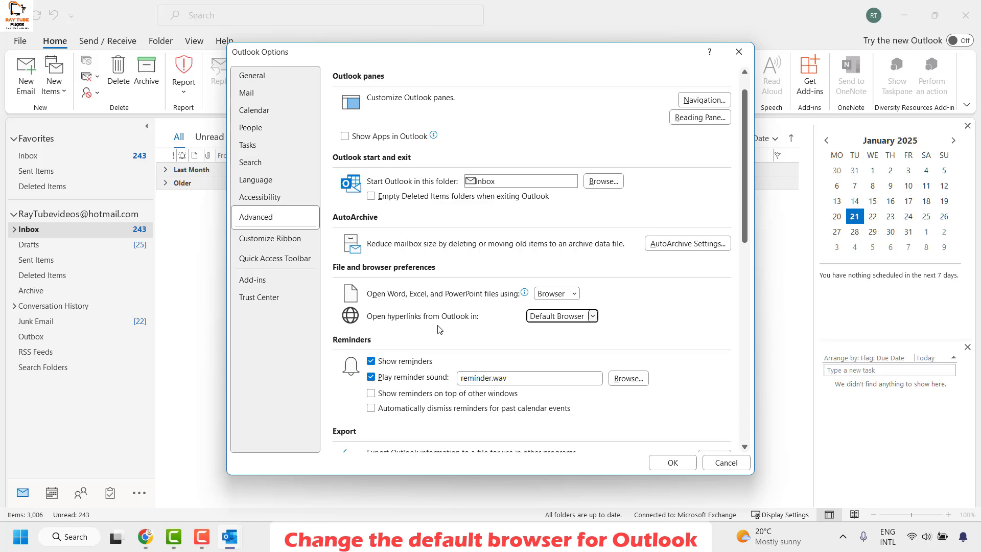
click(593, 316)
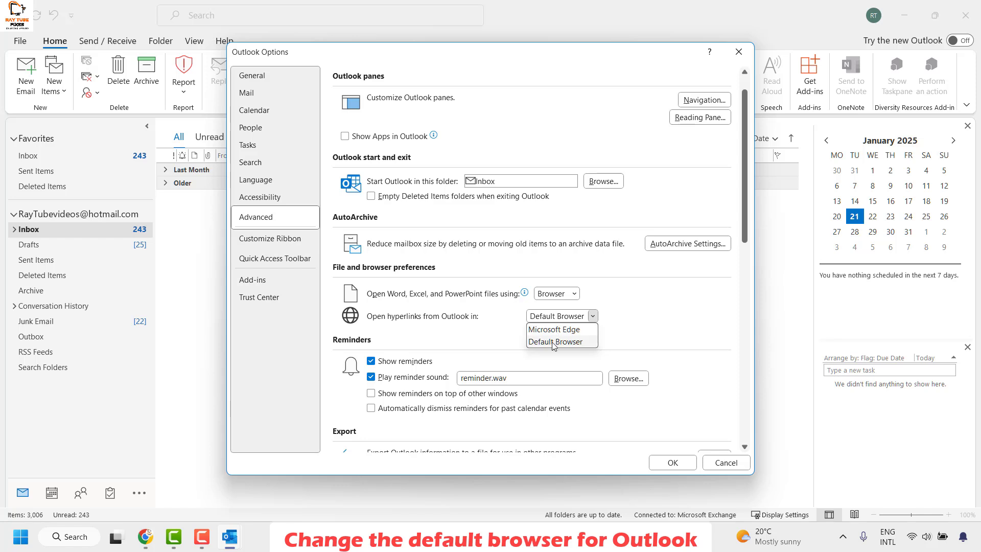
click(552, 343)
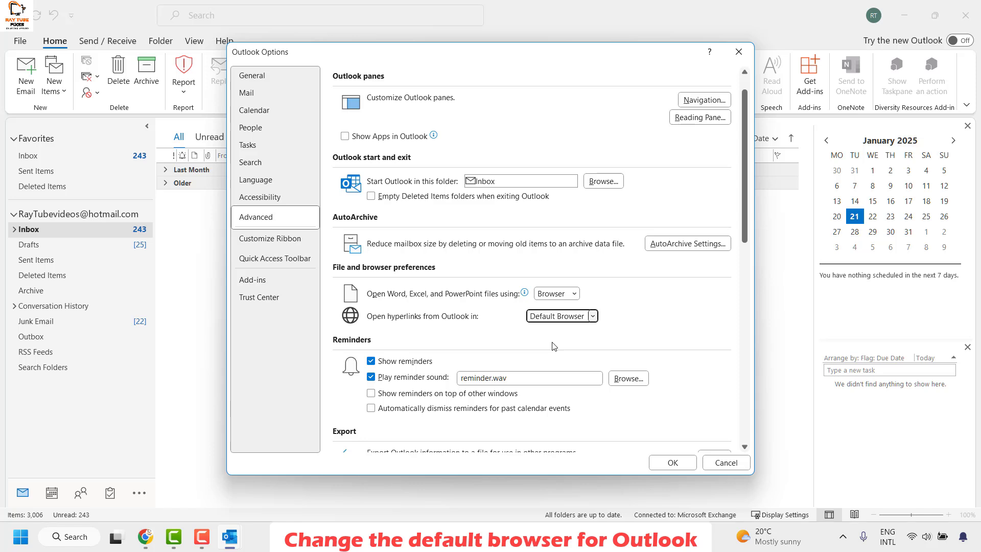
scroll(552, 346, down, 3)
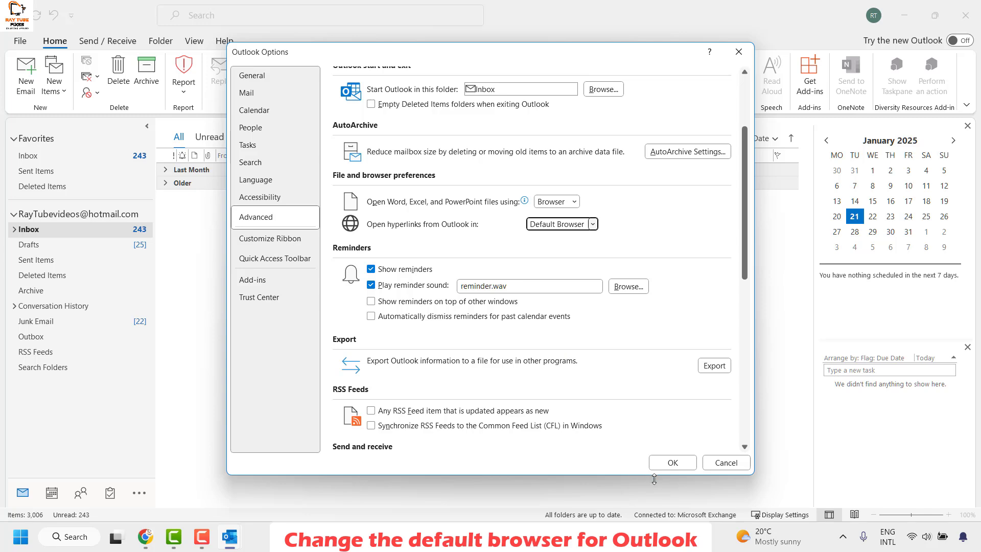
click(673, 462)
click(965, 14)
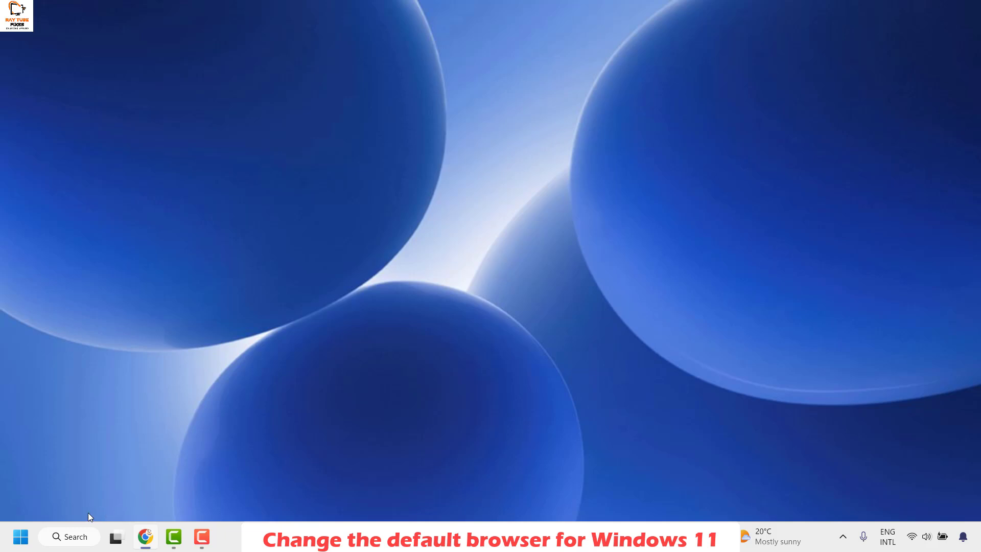
Launch Windows Settings from the Start right-click menu and go to Apps
right_click(22, 536)
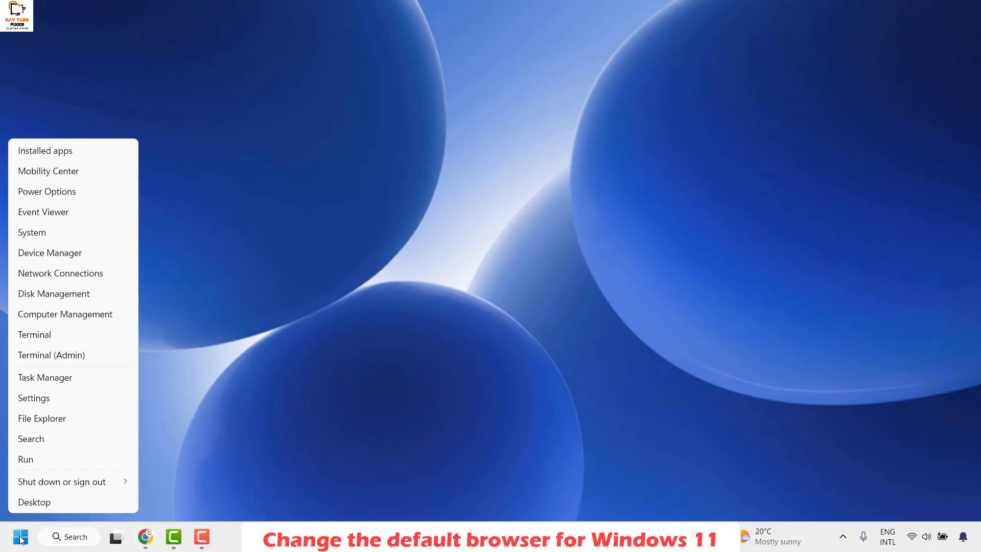
click(47, 405)
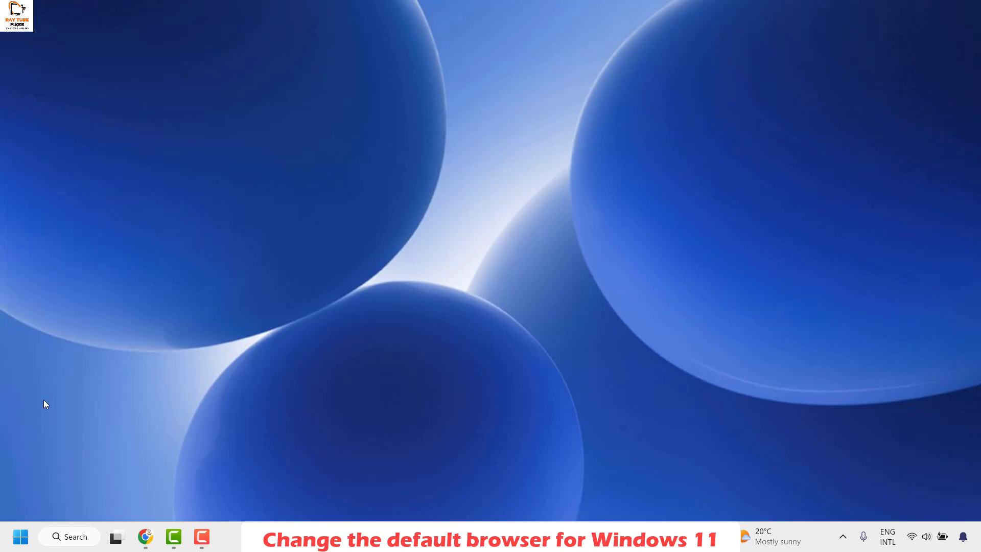
click(61, 267)
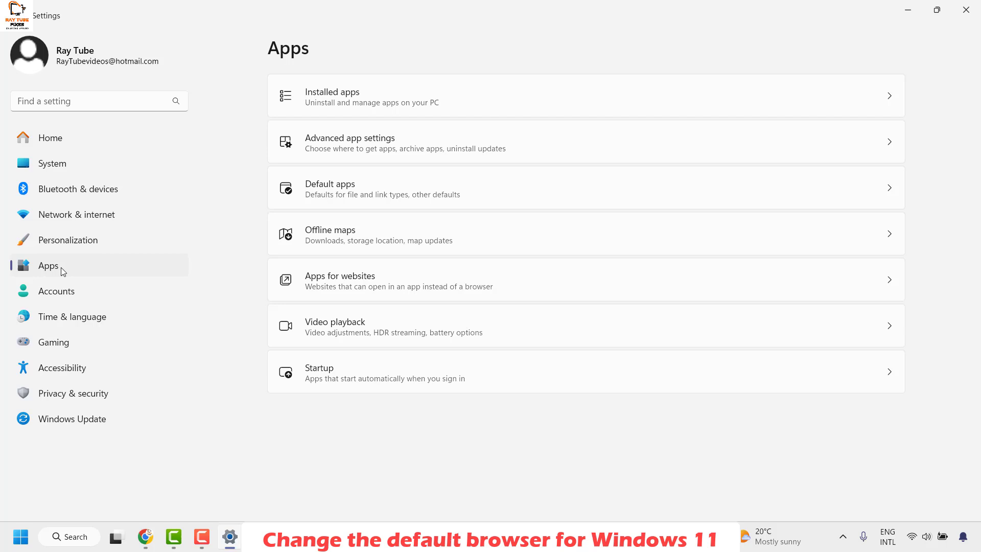
Open the Default apps page and locate Google Chrome in the application list
click(385, 196)
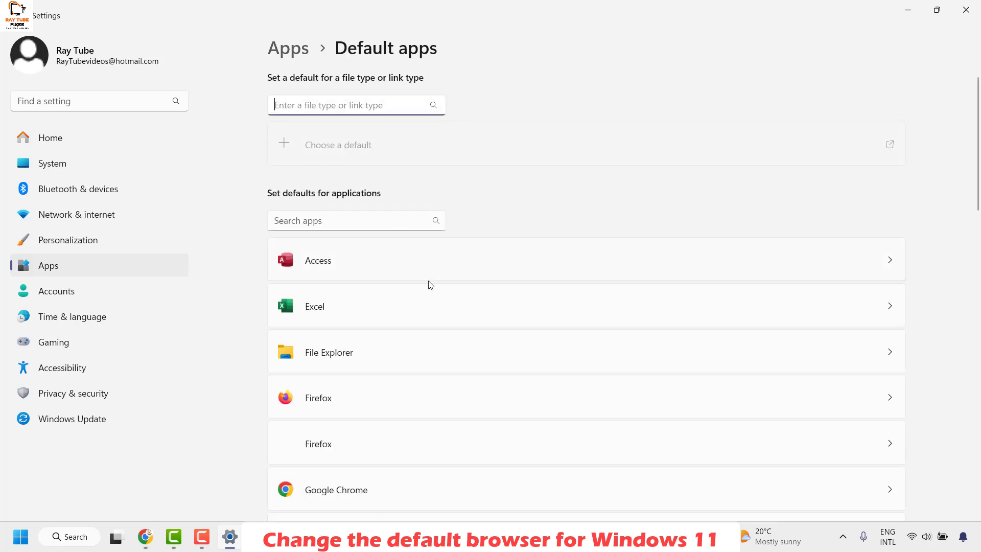
scroll(430, 285, down, 3)
scroll(429, 285, down, 2)
scroll(429, 285, down, 3)
scroll(429, 285, down, 1)
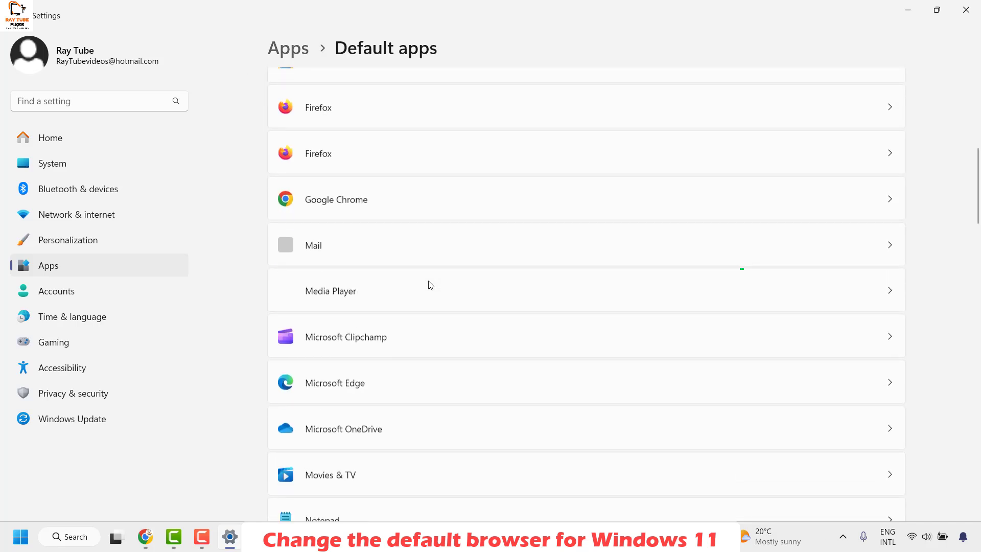
scroll(364, 207, down, 5)
scroll(387, 259, down, 3)
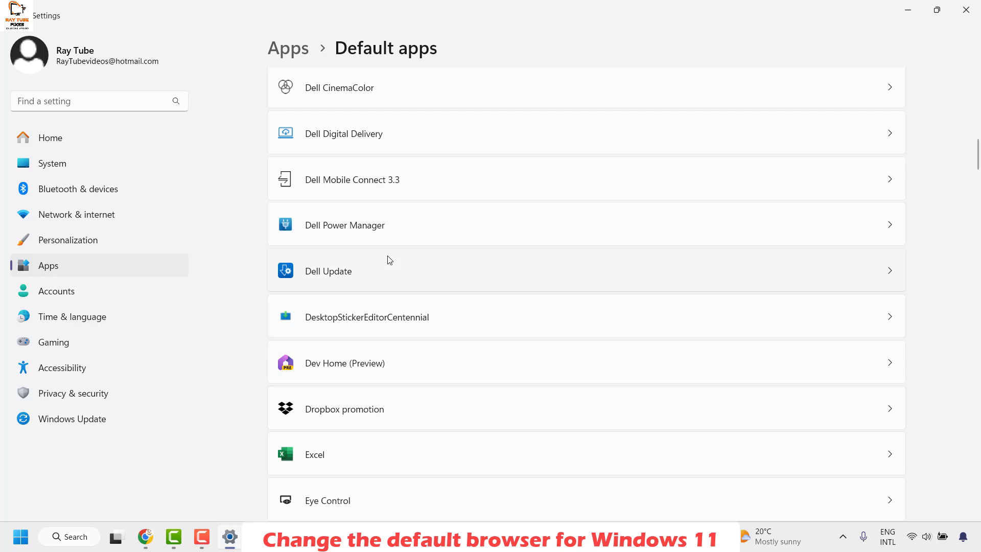
scroll(387, 259, up, 1)
scroll(388, 259, up, 5)
scroll(388, 259, up, 2)
scroll(386, 259, up, 3)
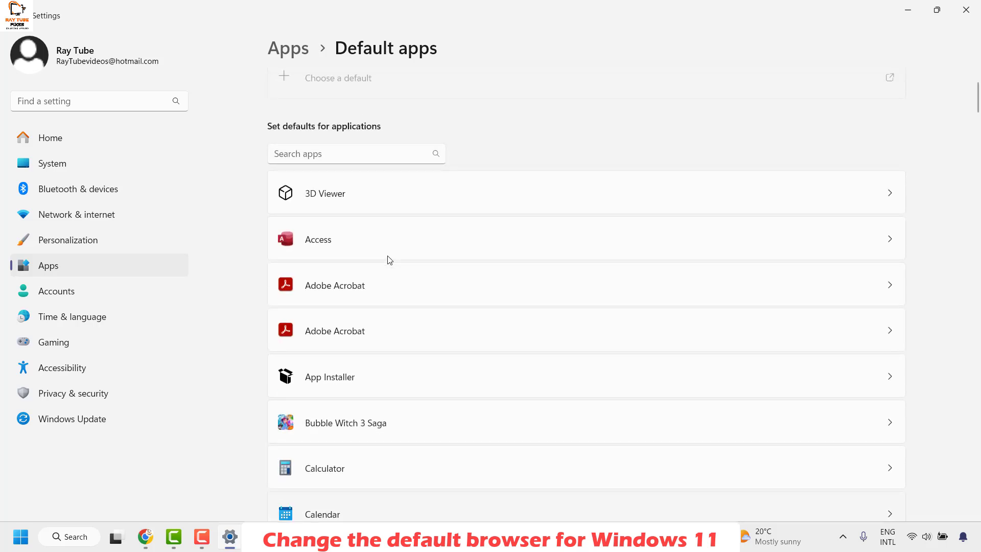
scroll(387, 259, down, 4)
scroll(387, 259, down, 4)
scroll(386, 259, down, 3)
scroll(387, 259, down, 3)
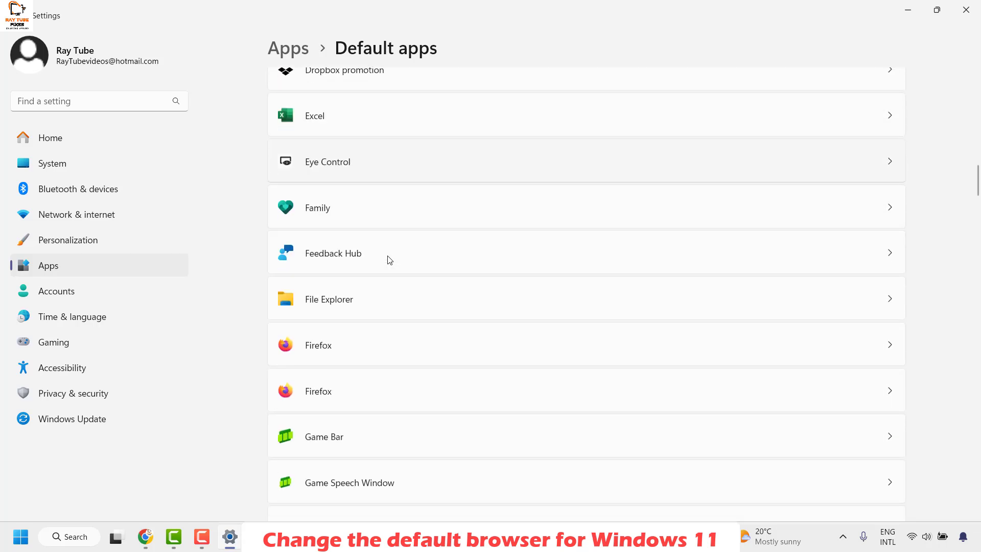
scroll(387, 259, down, 2)
scroll(387, 259, down, 3)
scroll(386, 259, down, 3)
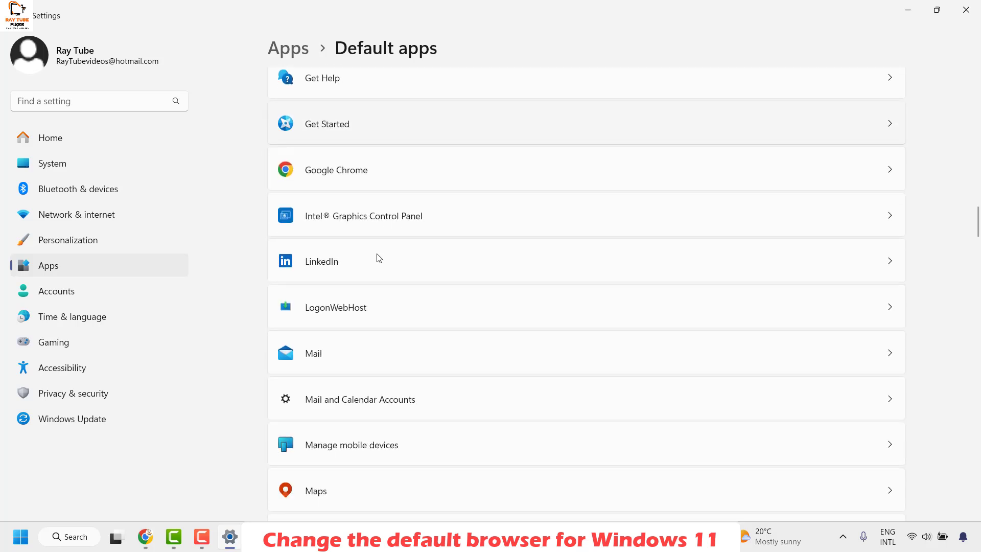
Set Google Chrome as the default browser and the .htm handler, then close Settings
click(336, 168)
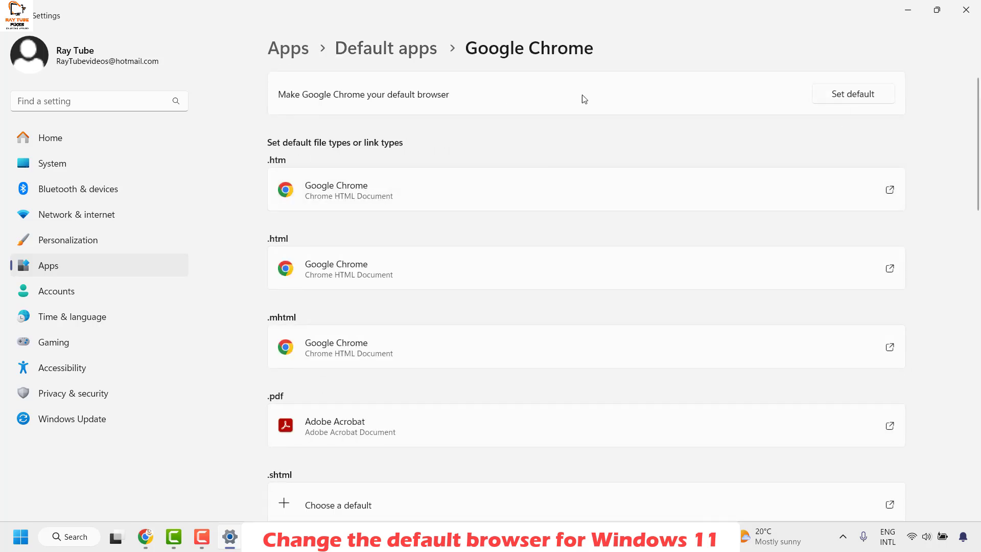
click(853, 93)
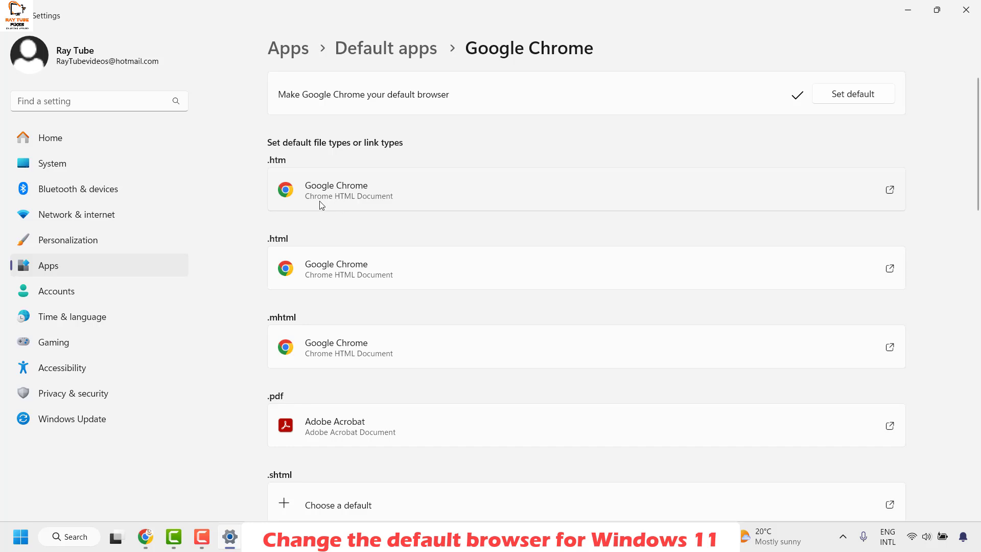
click(892, 190)
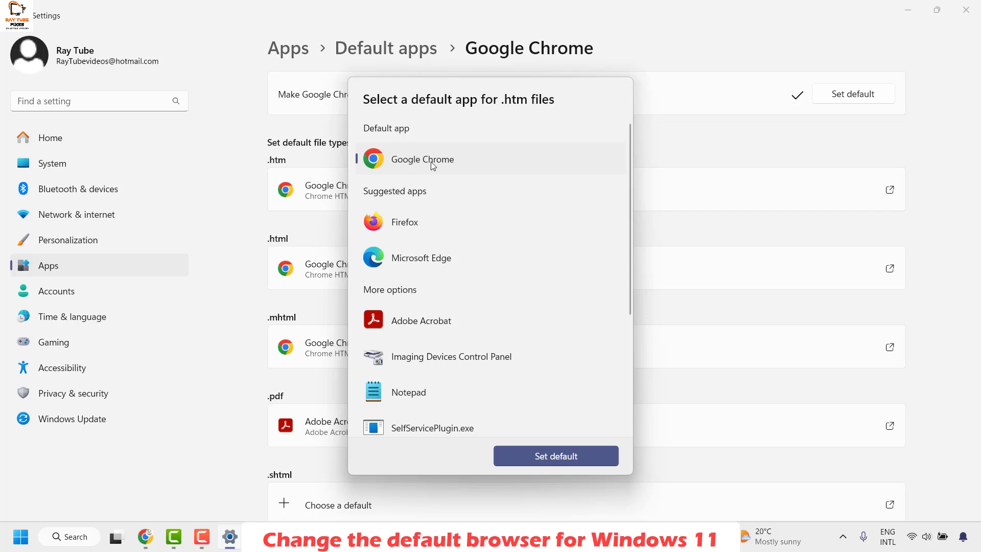
click(556, 457)
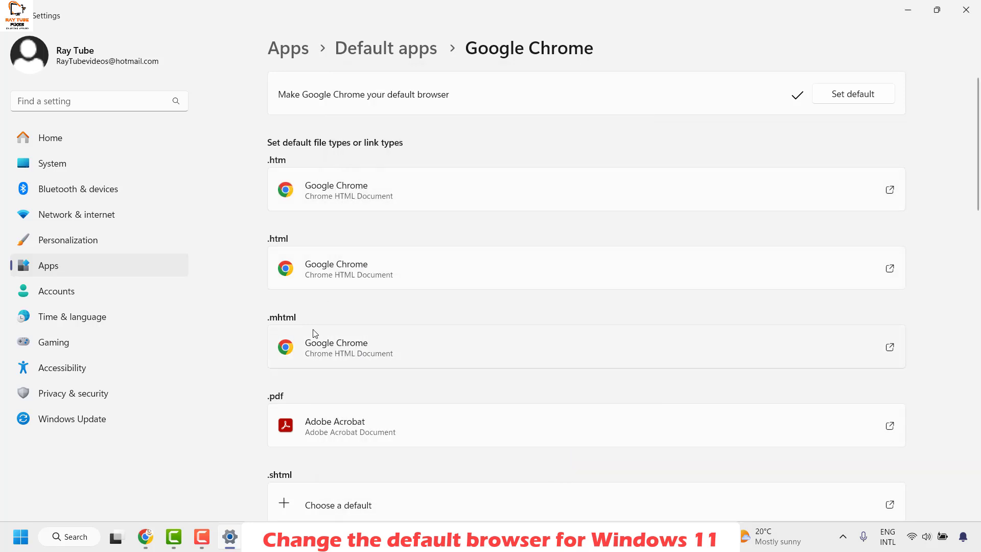
click(965, 10)
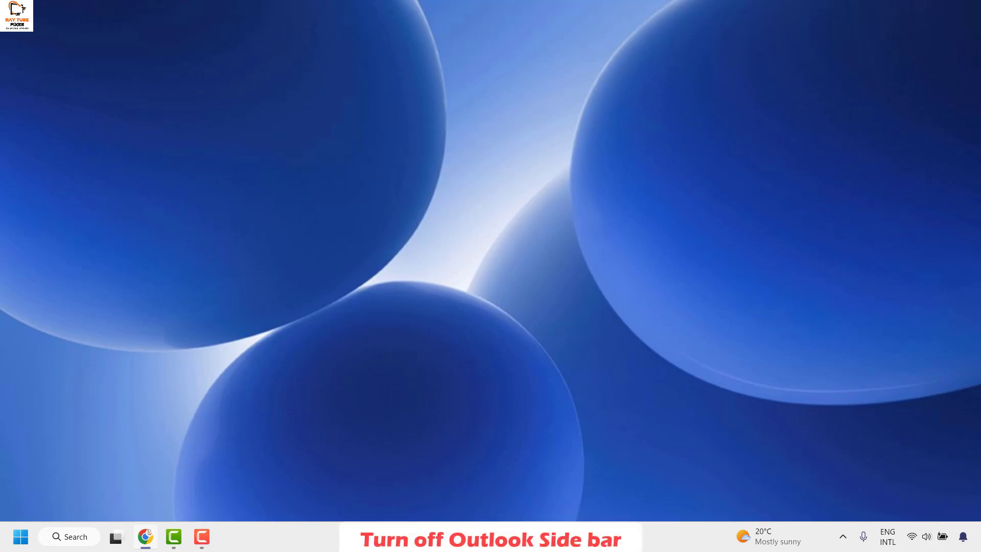
Start Microsoft Edge from the Start menu, opening a new tab
click(21, 537)
key(super)
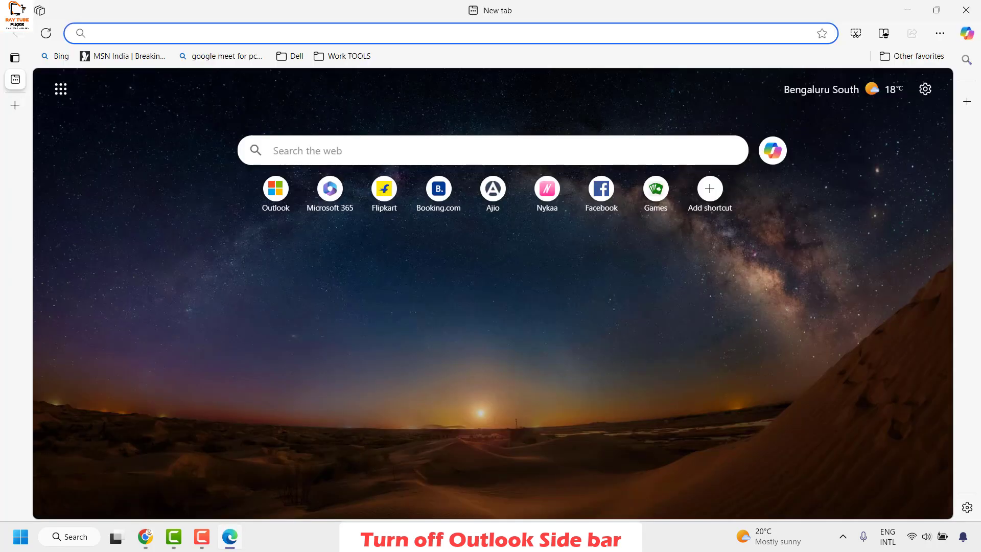
Go to Edge's Settings and open the Copilot and sidebar page
click(940, 35)
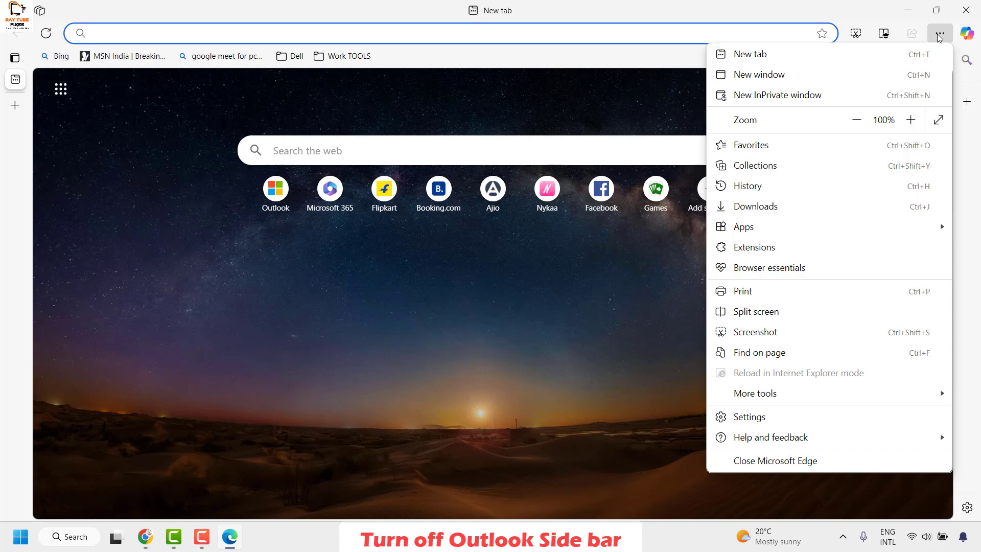
click(762, 417)
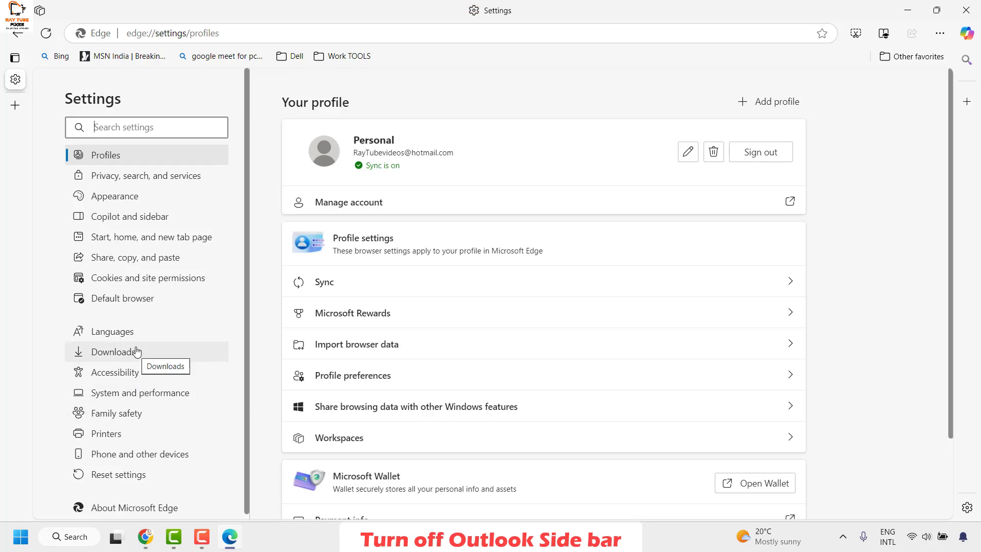
click(129, 216)
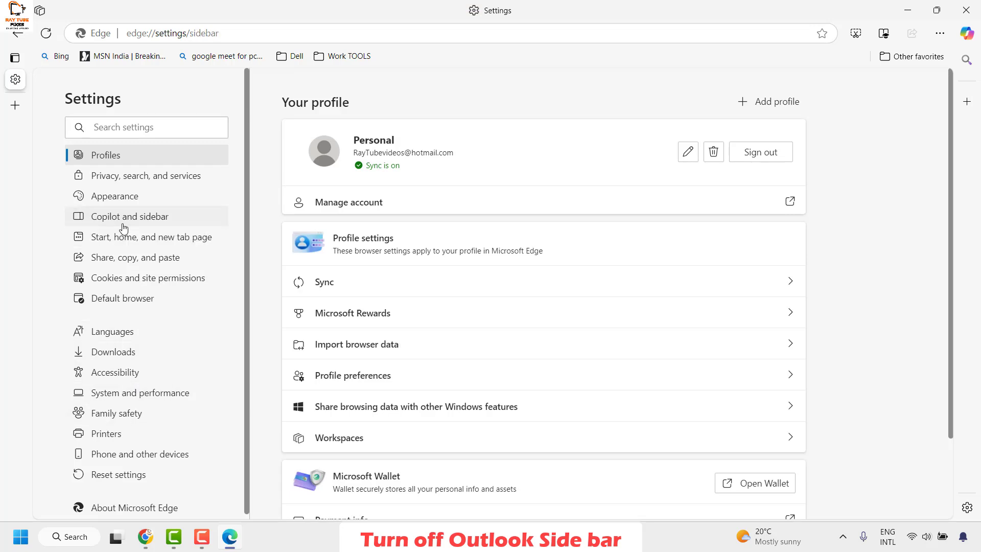
scroll(565, 278, down, 2)
scroll(565, 277, down, 1)
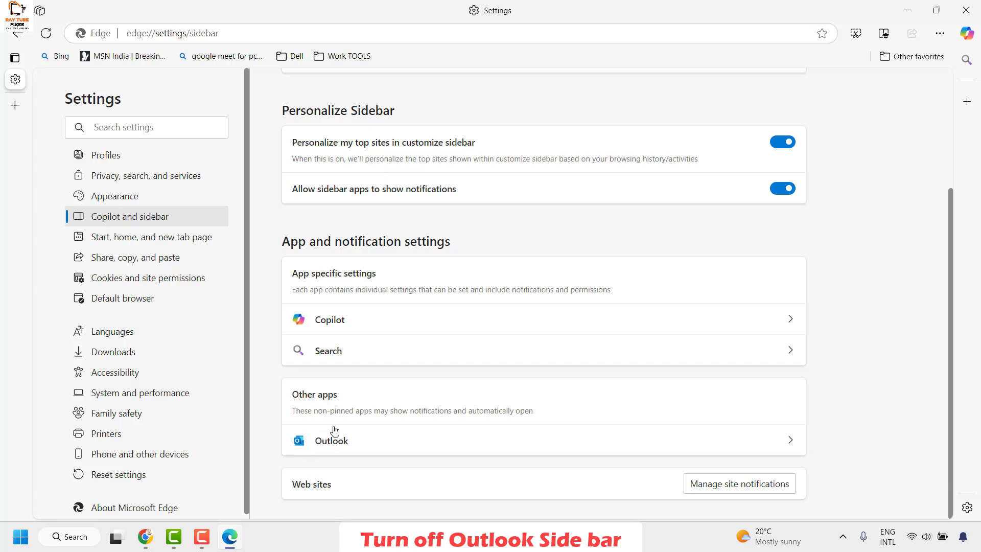
Switch off 'Automatically open Outlook email context in the side pane' for Outlook, then close Edge
click(781, 439)
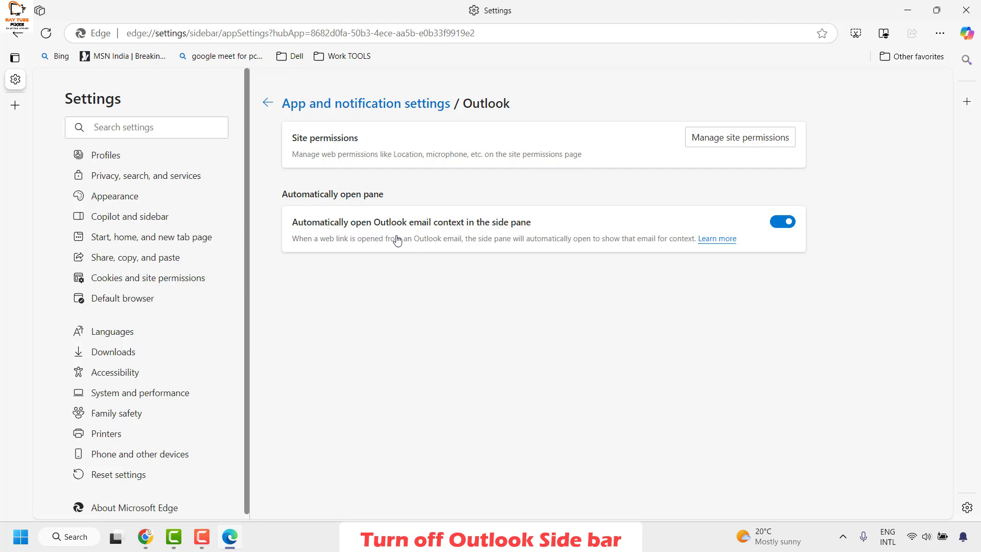
click(783, 221)
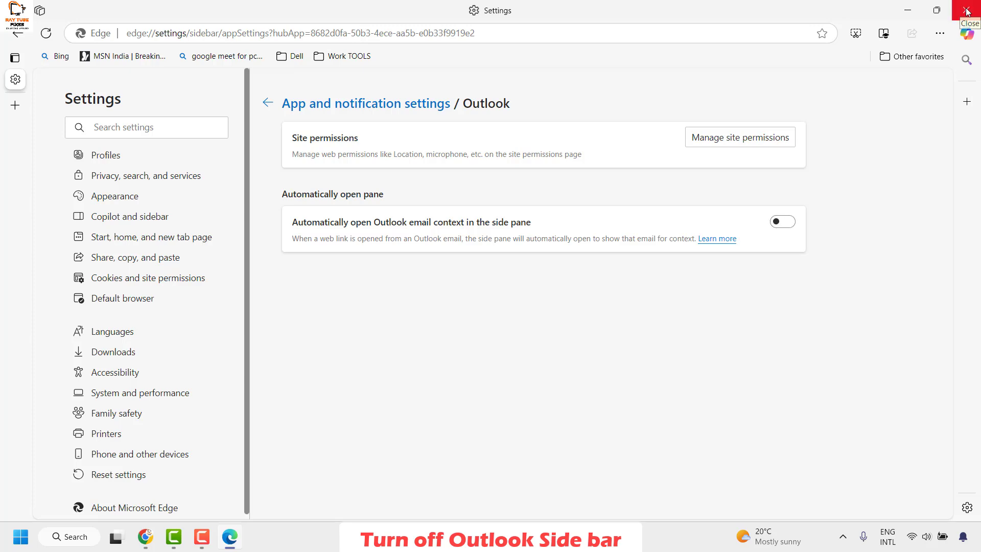
key(alt+F4)
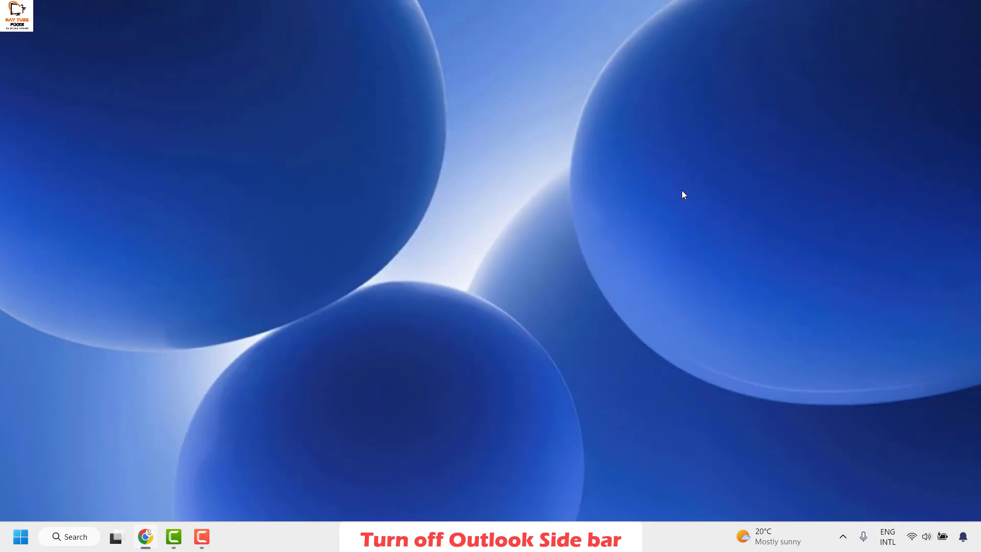